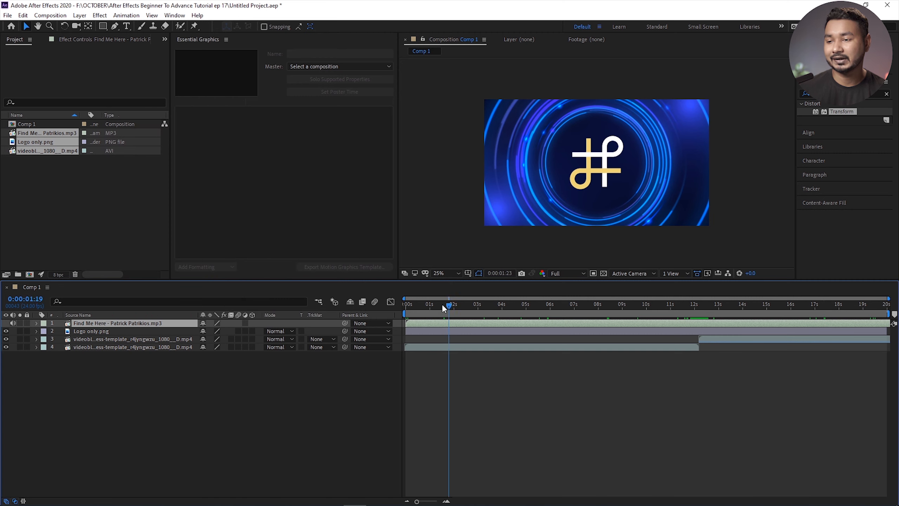
Step: Preview the composition briefly and apply the High-Low Pass audio effect to the Find Me Here music layer
key(space)
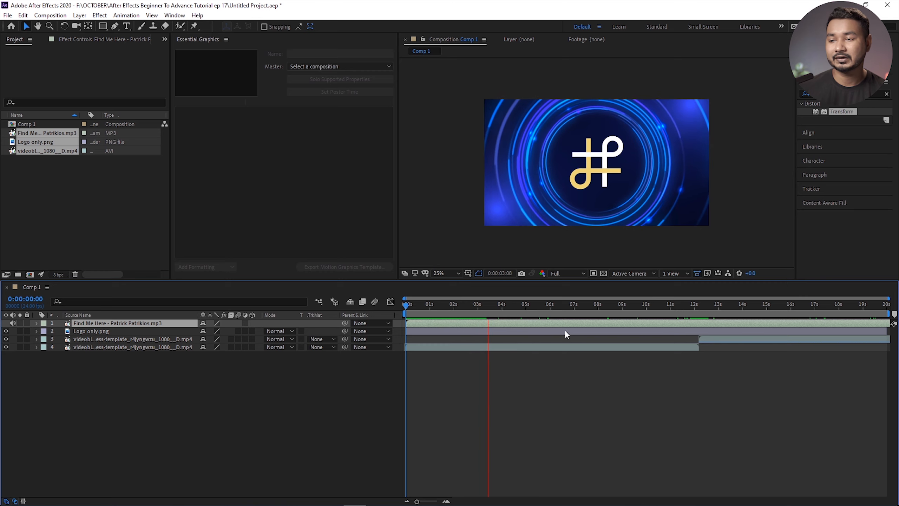
key(space)
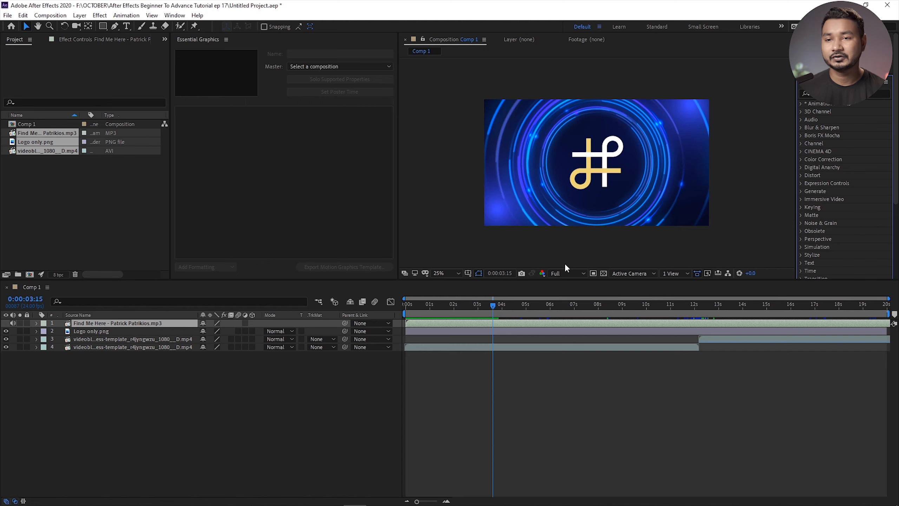
click(801, 120)
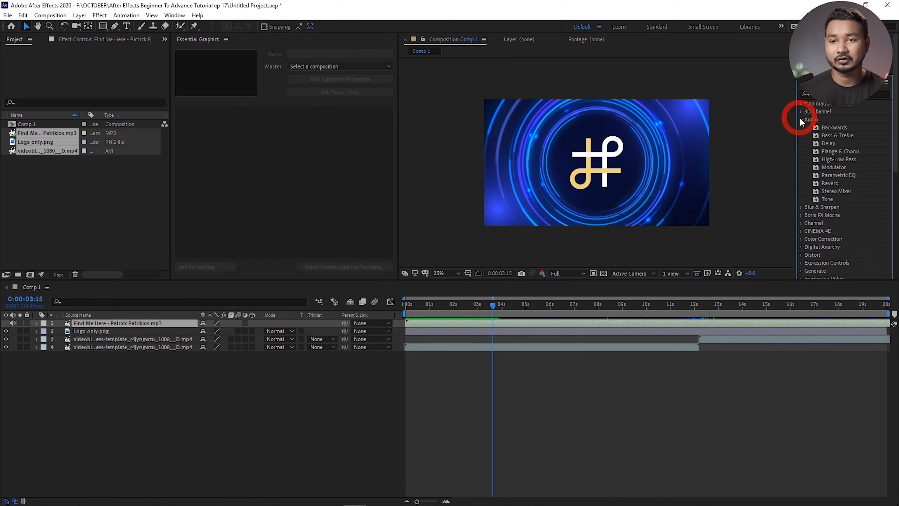
click(844, 161)
drag(843, 161, 125, 324)
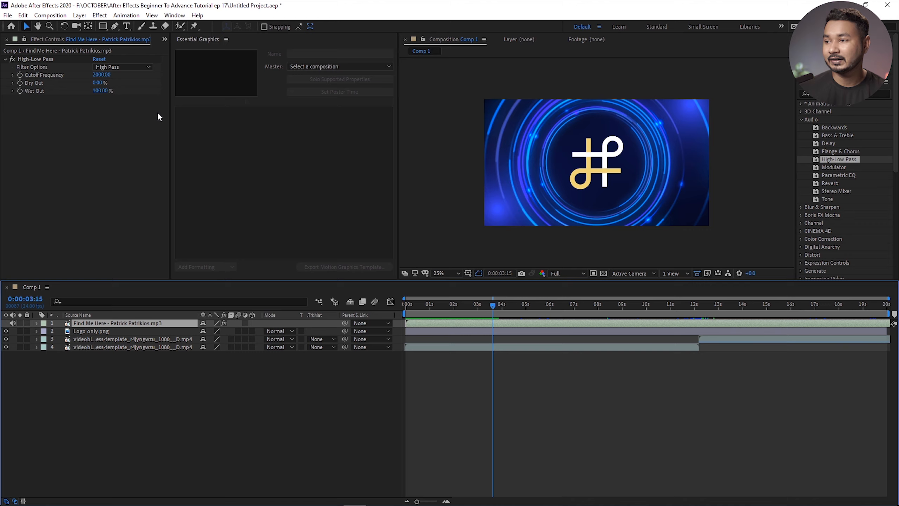
Step: Set the music layer's High-Low Pass filter to Low Pass with a cutoff frequency of 300
click(131, 67)
click(128, 89)
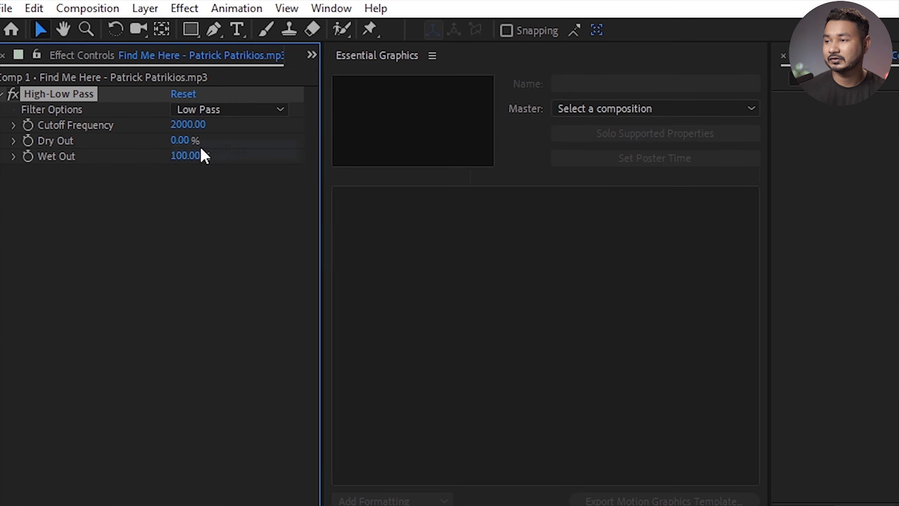
click(184, 130)
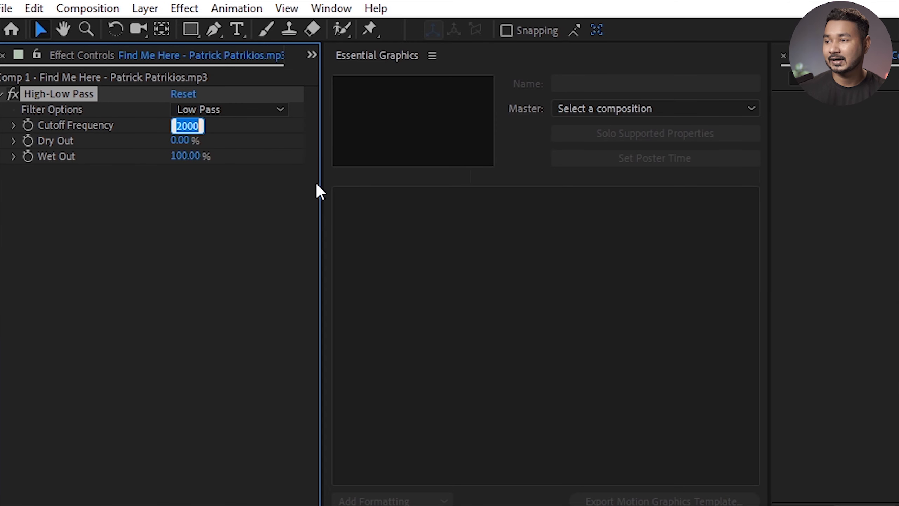
text(30)
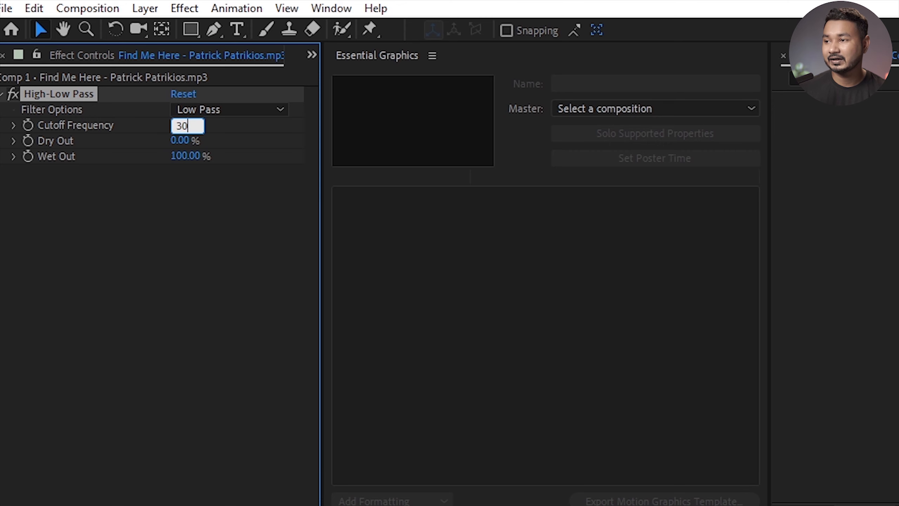
click(249, 237)
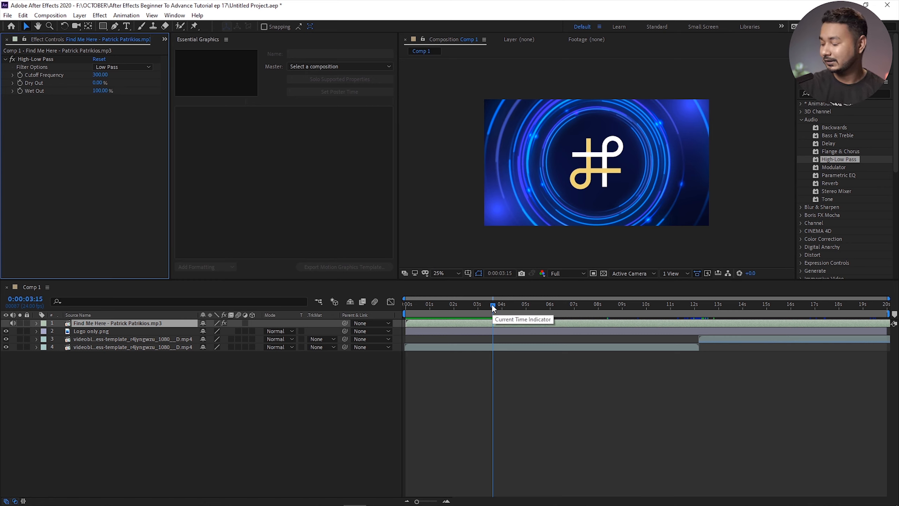
Step: Listen to the filtered music at several points along the timeline, from about 1 second to near the end
drag(493, 308, 430, 308)
key(space)
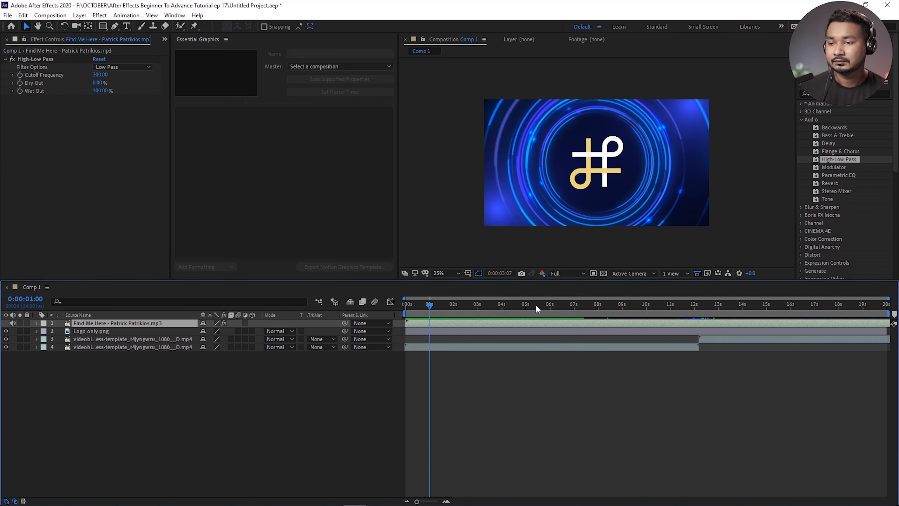
click(558, 304)
key(space)
key(space)
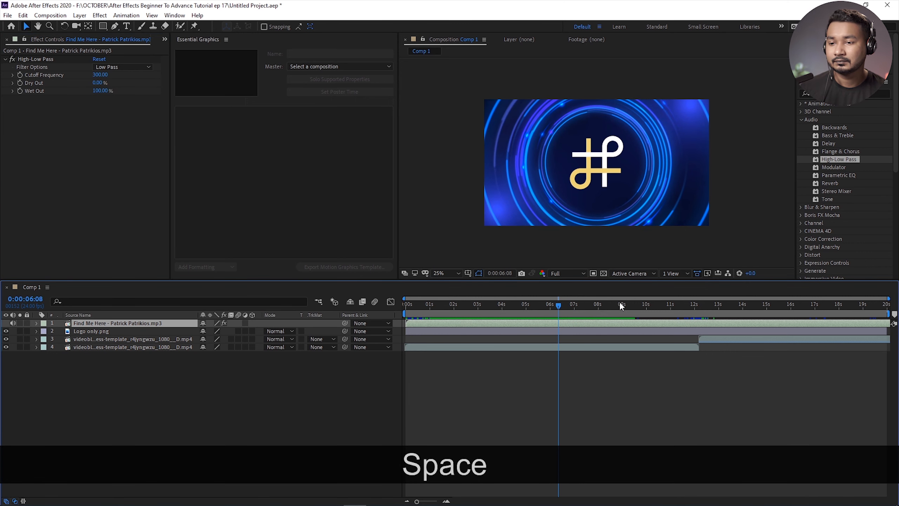
key(space)
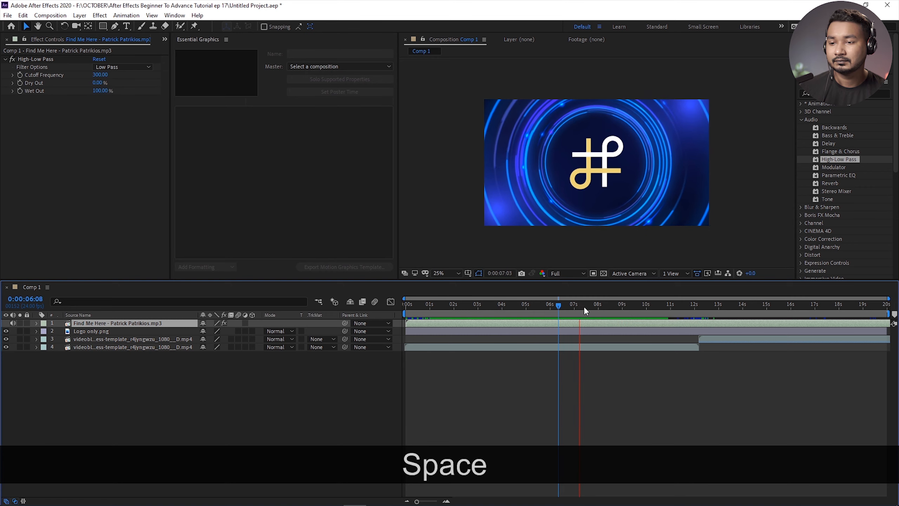
click(653, 306)
key(space)
key(space)
drag(747, 307, 849, 312)
key(space)
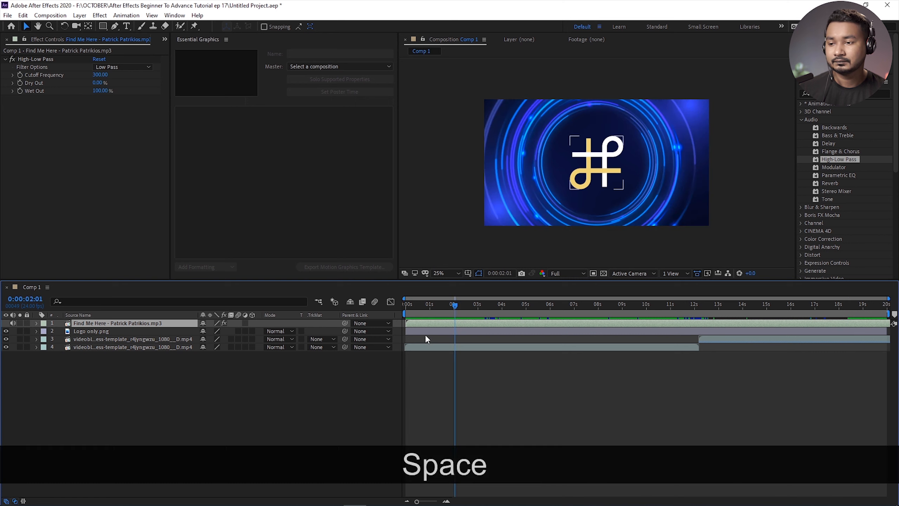
Step: Trim the opening of the music layer and slide it to begin at about 1.5 seconds, auditioning its sound between 10 and 15 seconds
drag(406, 324, 599, 339)
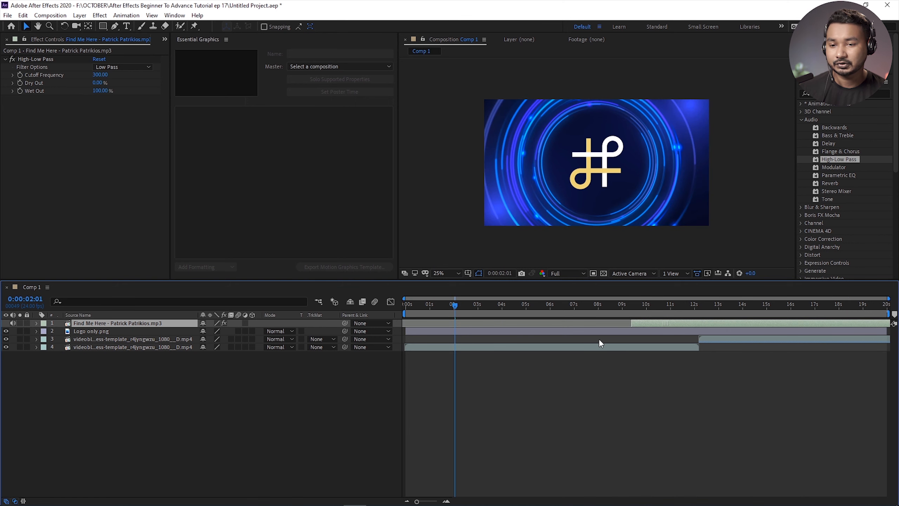
drag(642, 305, 675, 307)
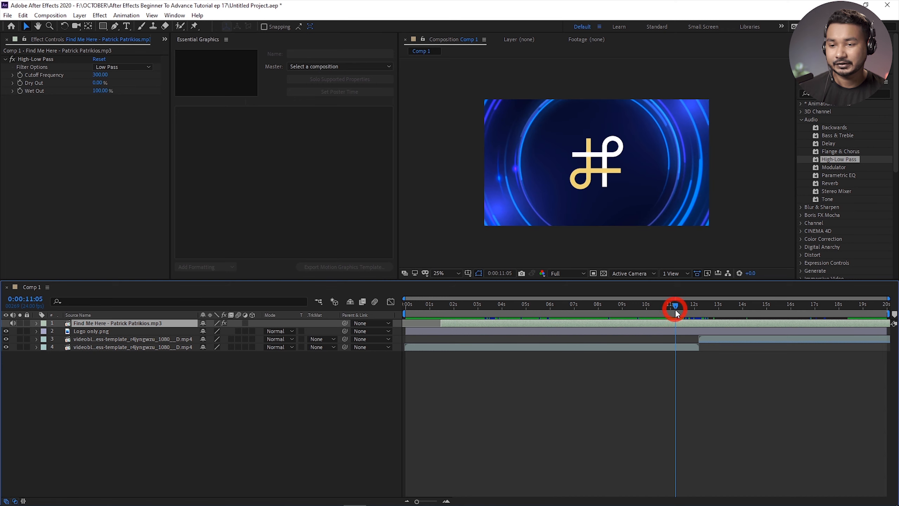
key(space)
click(765, 304)
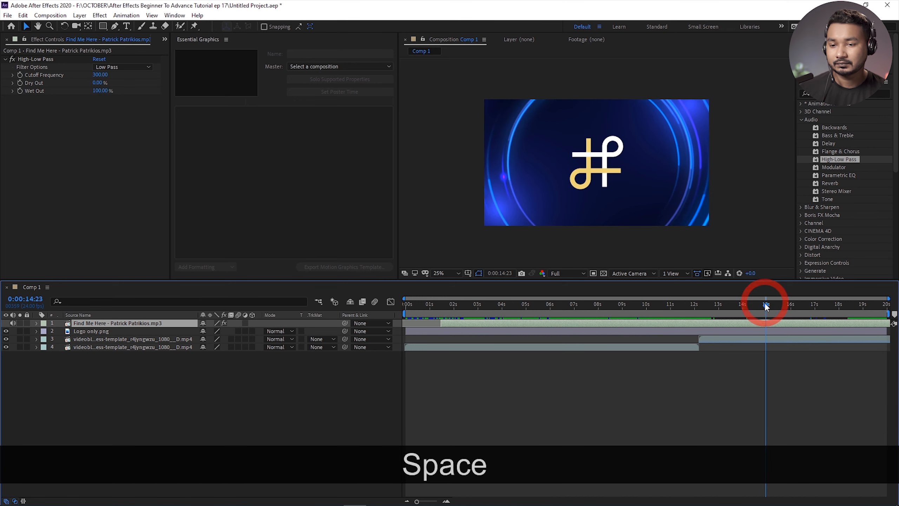
drag(771, 304, 662, 314)
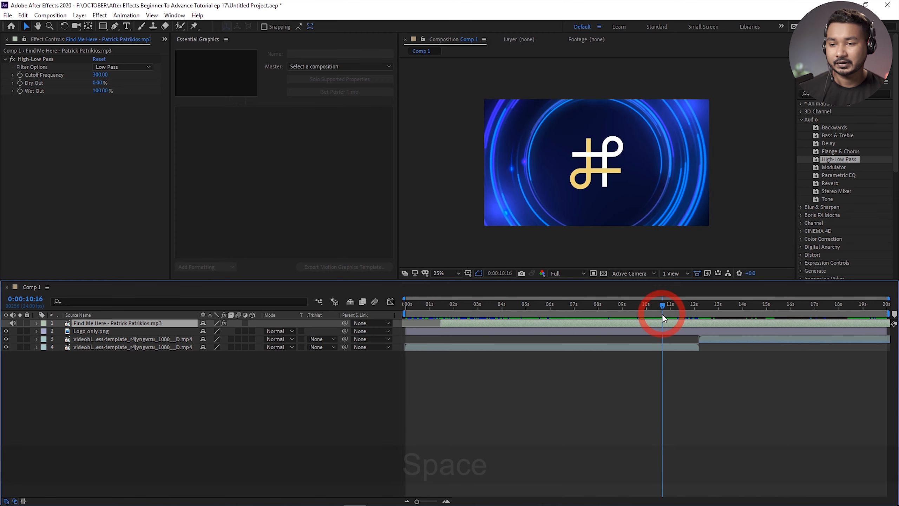
key(space)
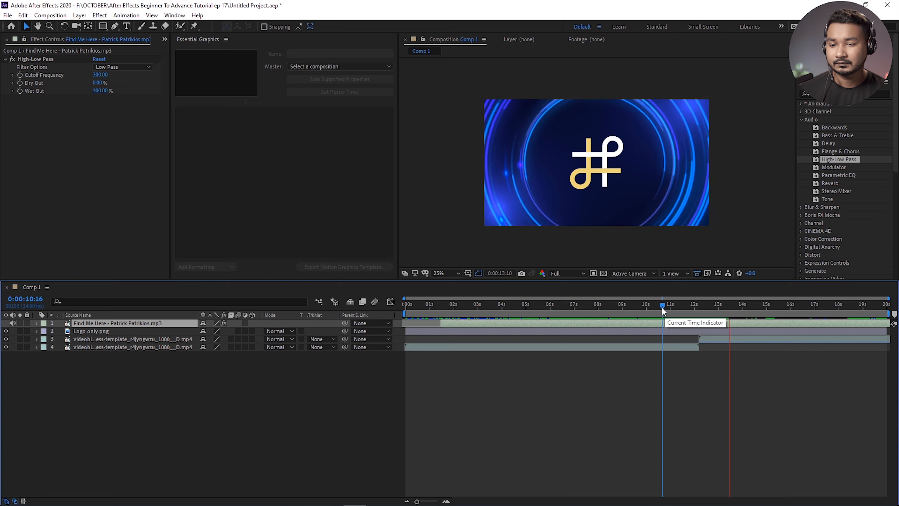
key(space)
click(669, 304)
Step: Shift the trimmed music layer to the beginning of the composition and preview it from 0:00:00:00
mouse_move(441, 322)
mouse_down()
mouse_move(675, 323)
mouse_move(432, 324)
mouse_up()
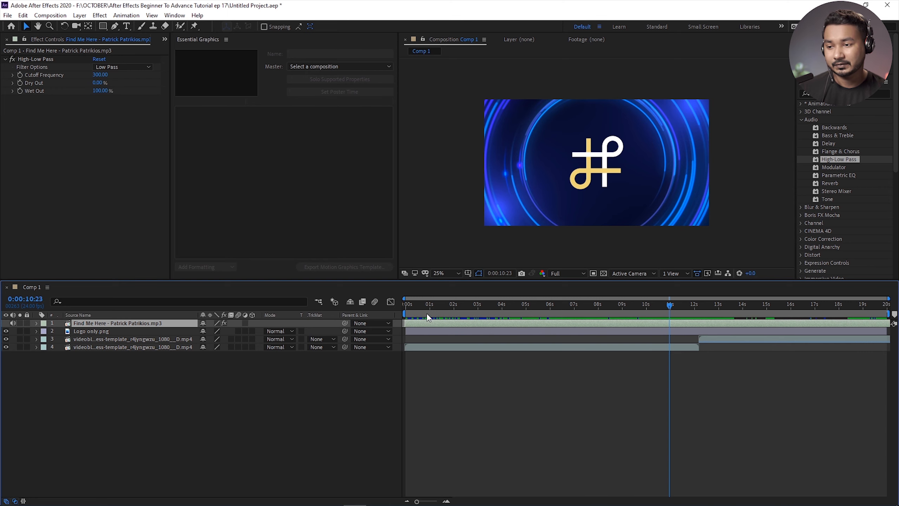
click(406, 304)
key(space)
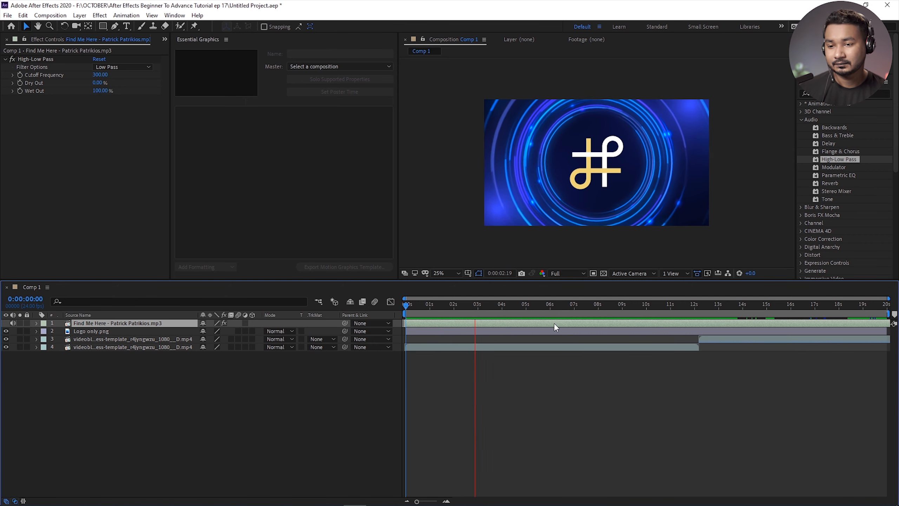
key(space)
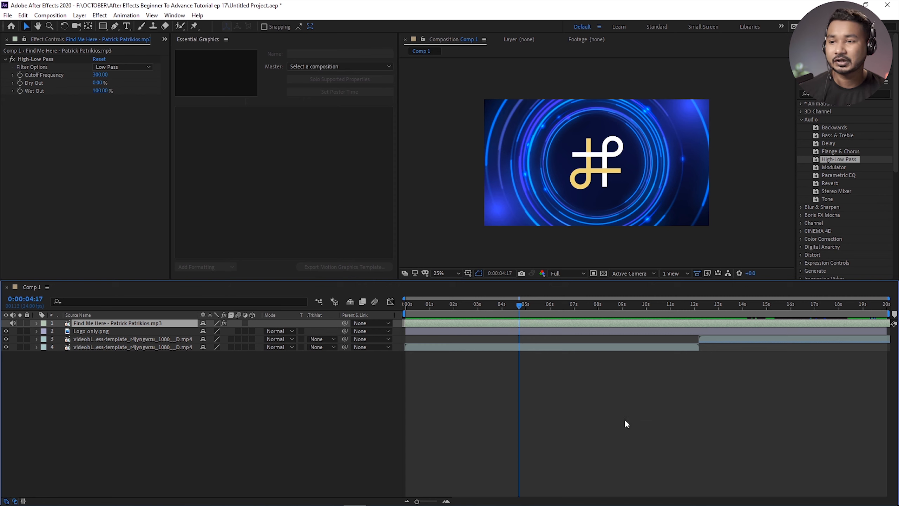
Step: Convert the music layer's audio to keyframes with the Keyframe Assistant
click(219, 414)
right_click(110, 323)
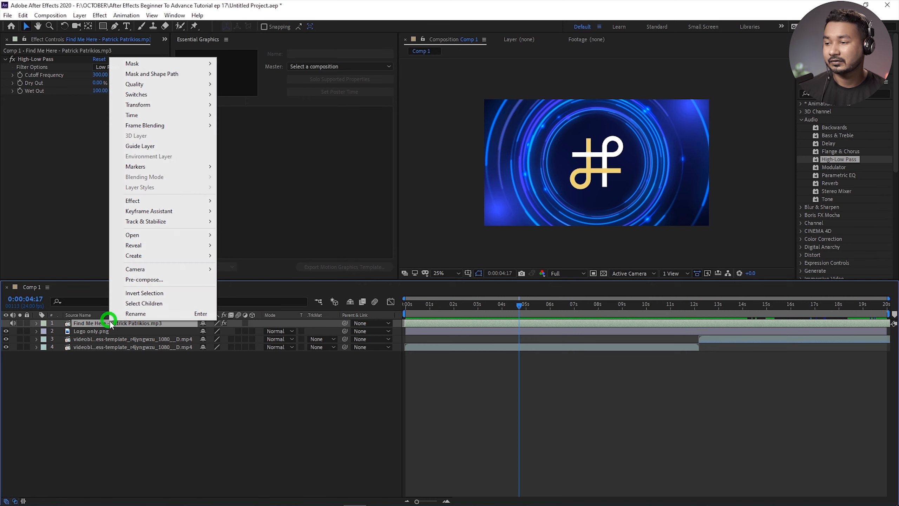
mouse_move(151, 210)
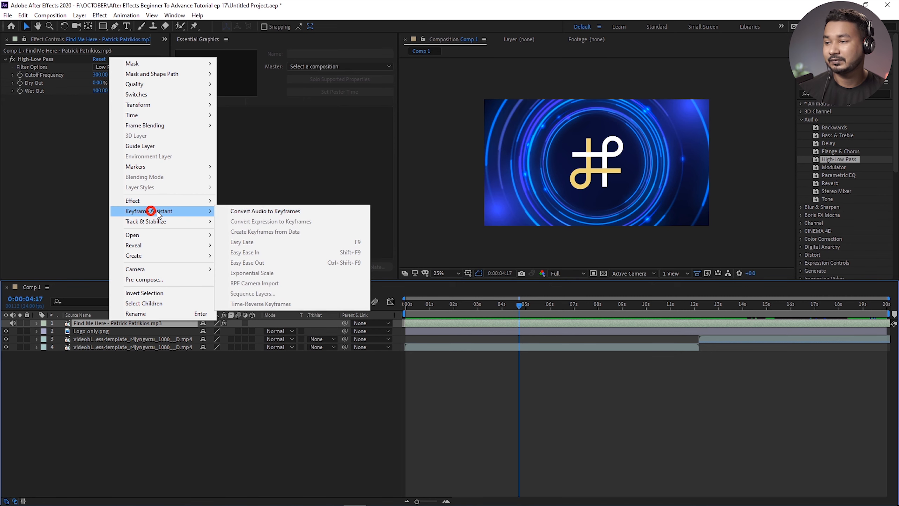
click(281, 212)
Step: Delete the Left Channel and Right Channel effects from the Audio Amplitude layer, keeping only Both Channels
click(106, 323)
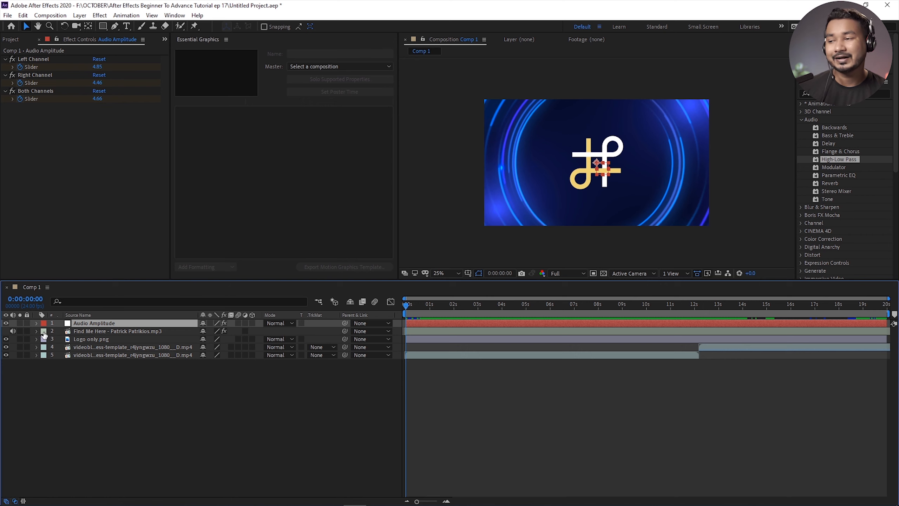
click(36, 323)
click(44, 332)
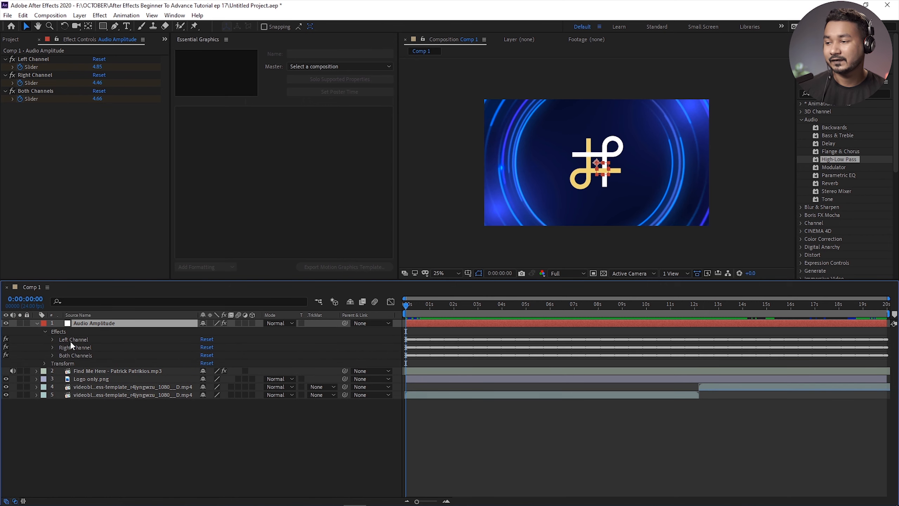
drag(423, 331, 489, 353)
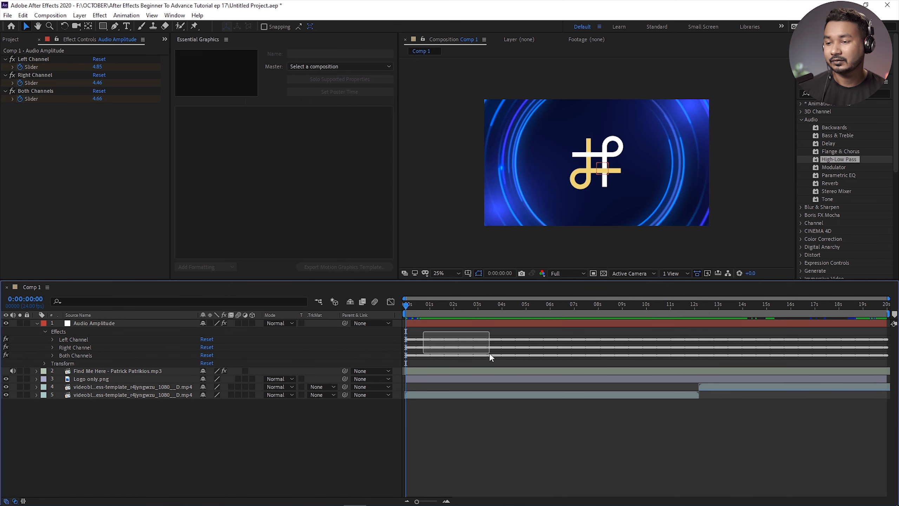
click(78, 338)
ctrl+click(81, 346)
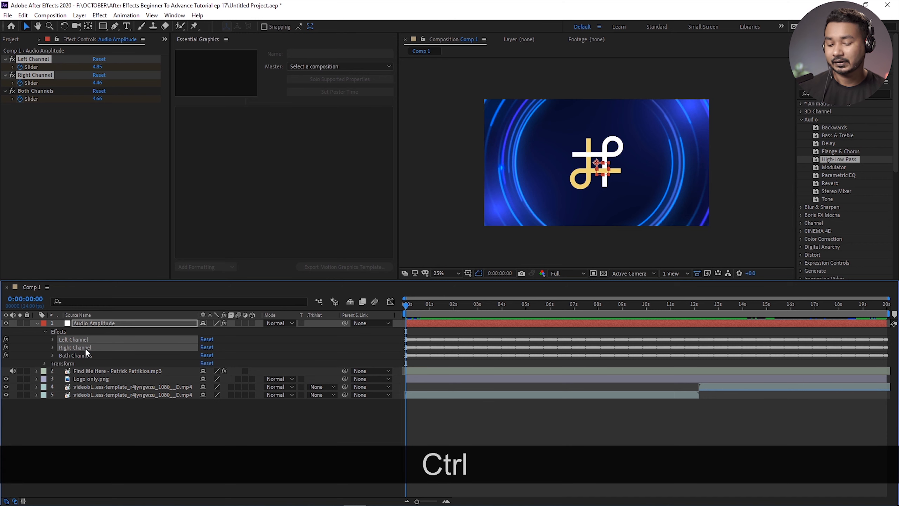
key(ctrl+Delete)
click(80, 339)
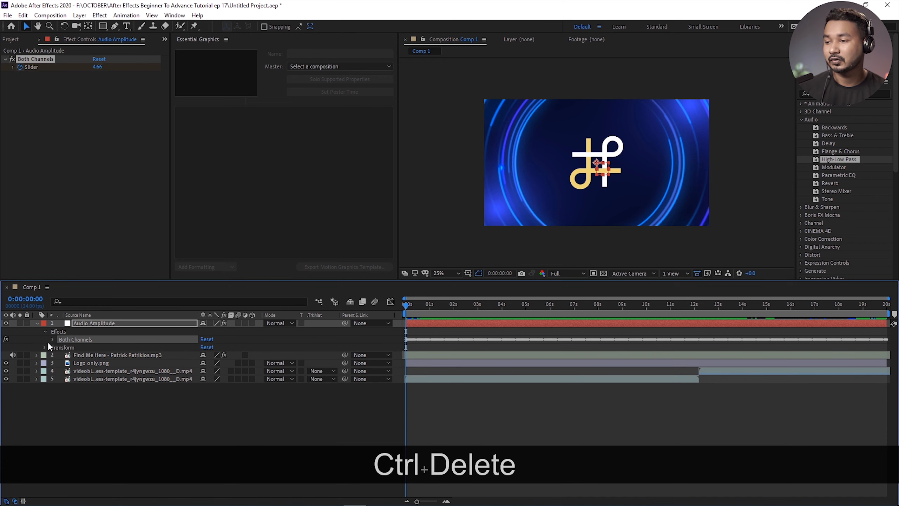
Step: Add an expression to the Logo only.png layer's Scale that links it to the Both Channels slider of Audio Amplitude
click(52, 340)
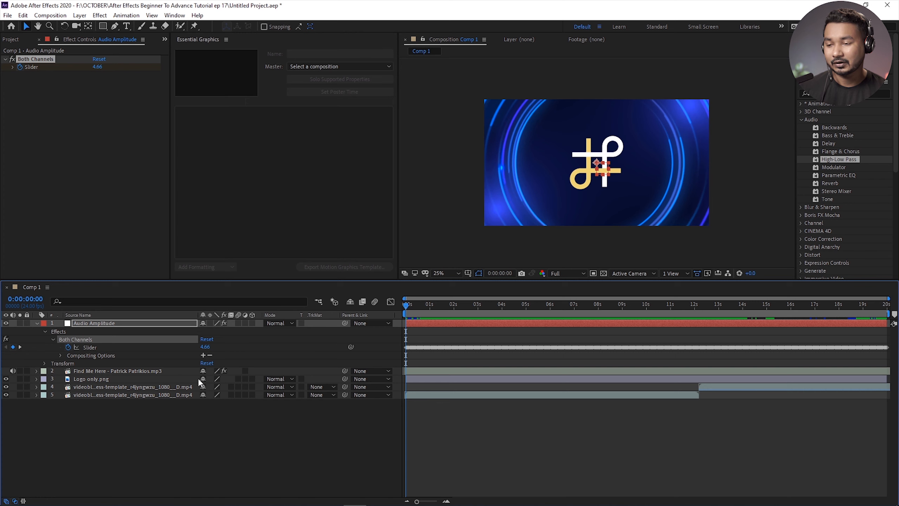
click(79, 379)
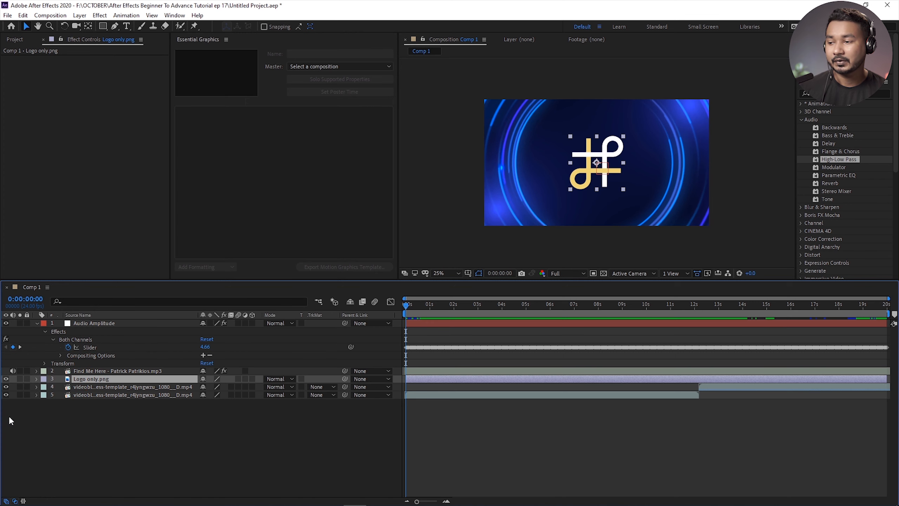
click(37, 379)
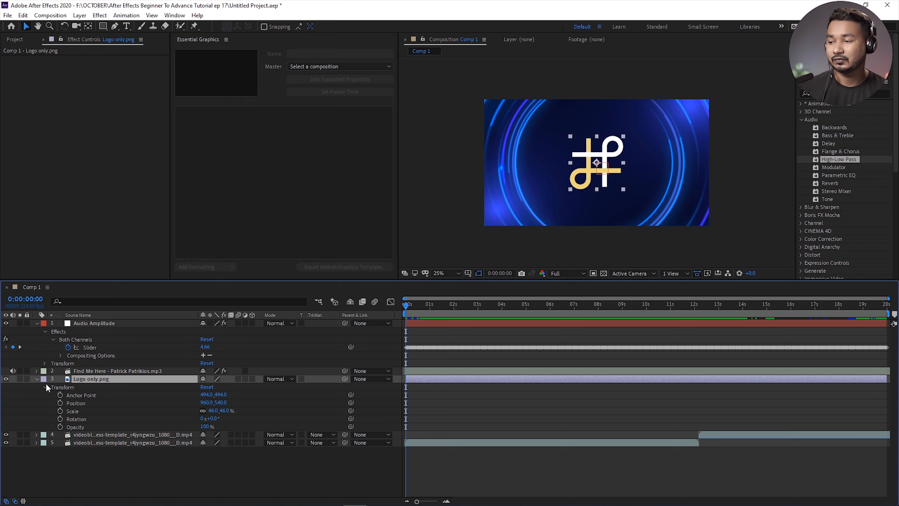
click(37, 379)
key(s)
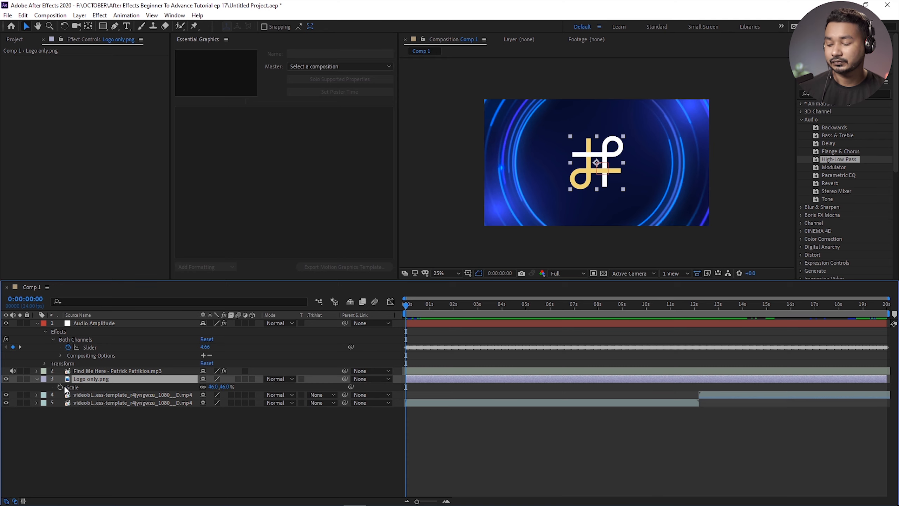
key(1)
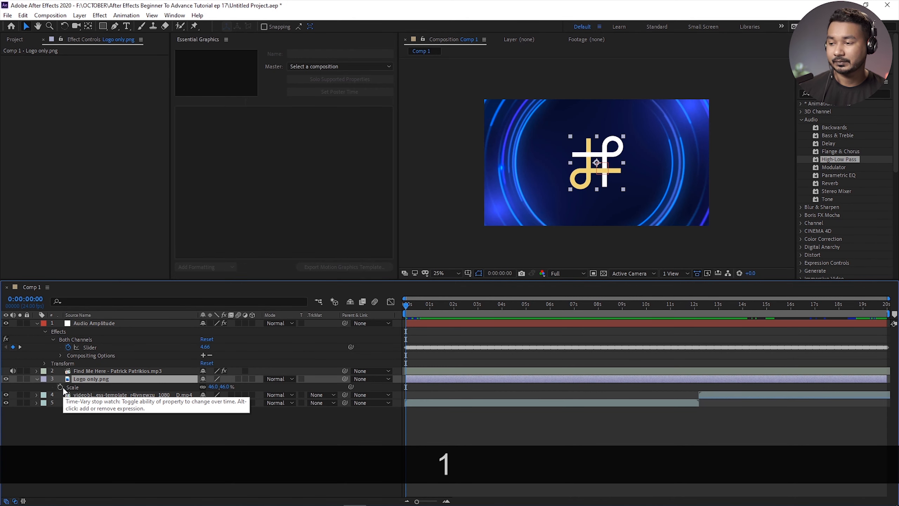
key(alt)
alt+click(60, 388)
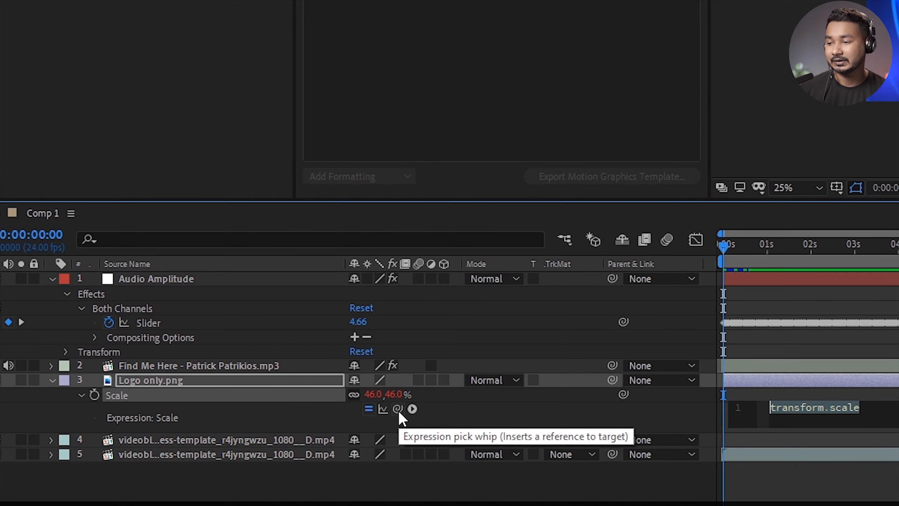
drag(399, 411, 147, 320)
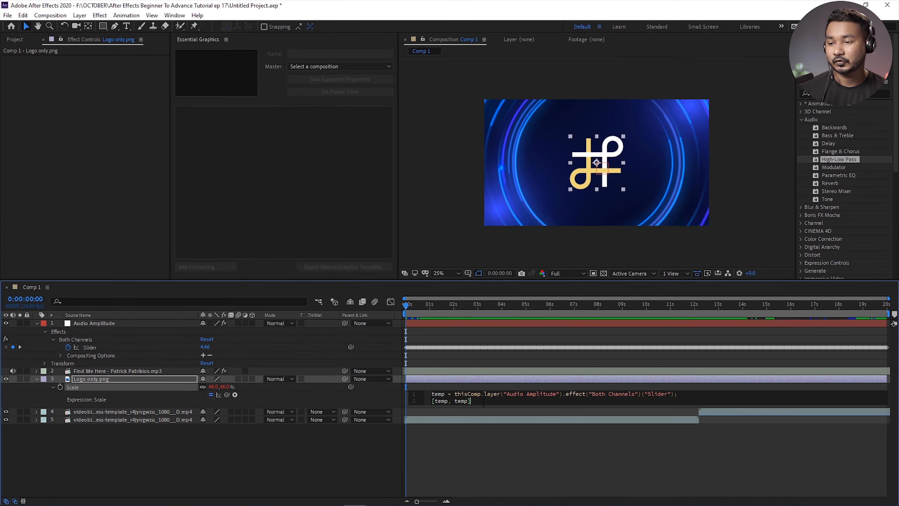
click(481, 430)
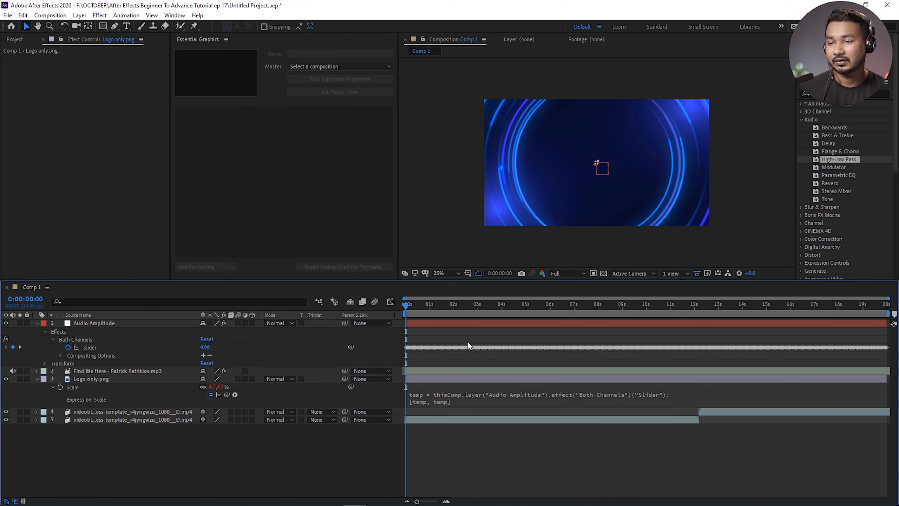
Step: Preview the logo's audio-driven scaling from the start, moving the playhead to 0:00:00:21 once playback is stopped
key(space)
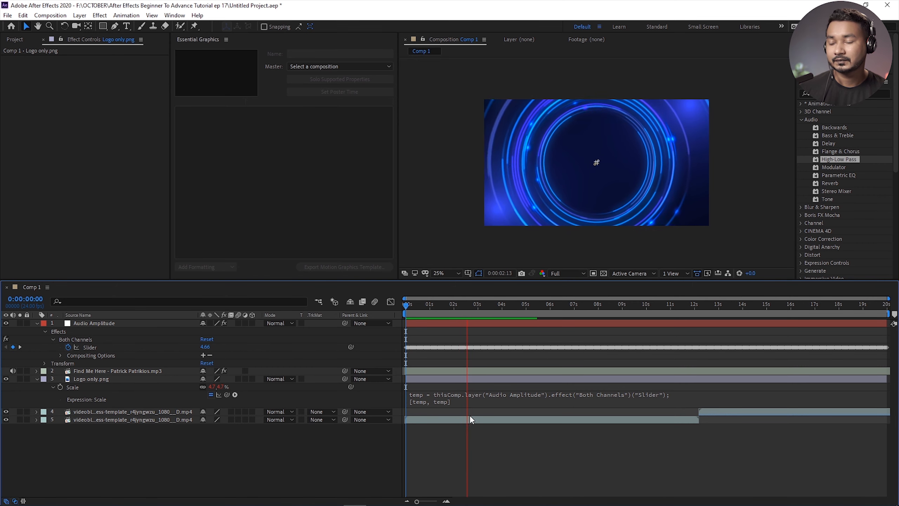
key(space)
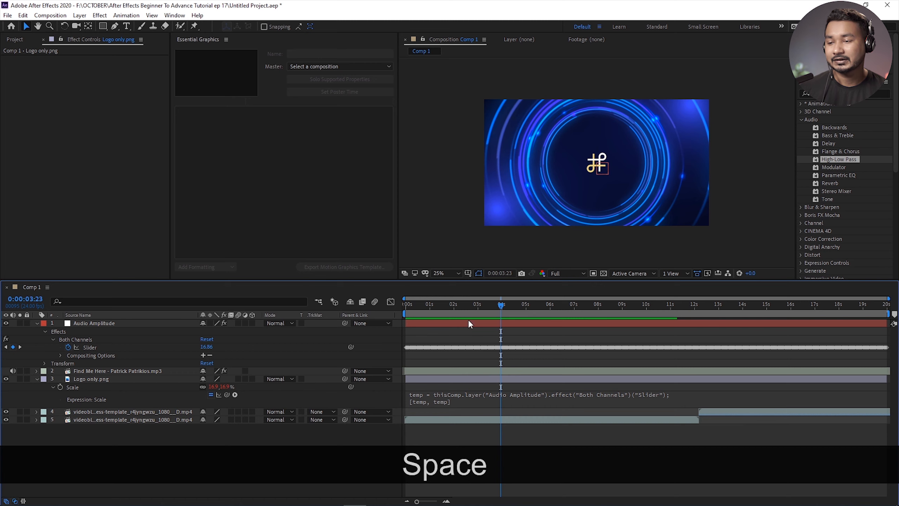
click(439, 307)
mouse_move(437, 309)
mouse_down()
mouse_move(410, 314)
mouse_move(427, 314)
mouse_up()
Step: Change the second line of the Logo only.png layer's Scale expression to value+[temp, temp]
click(441, 402)
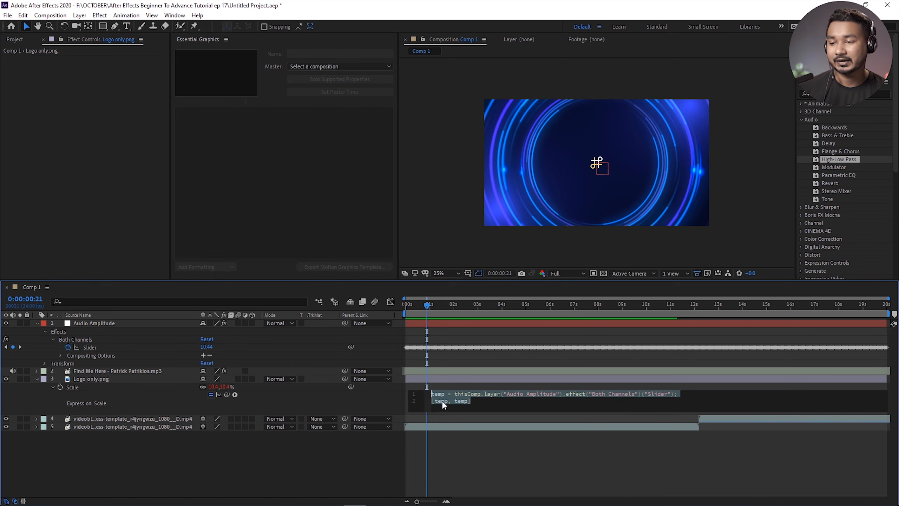
click(368, 329)
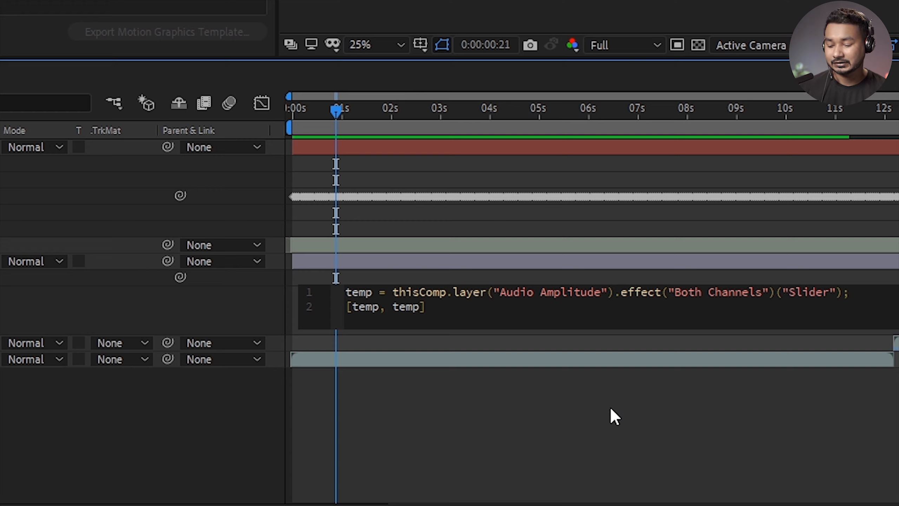
text(value)
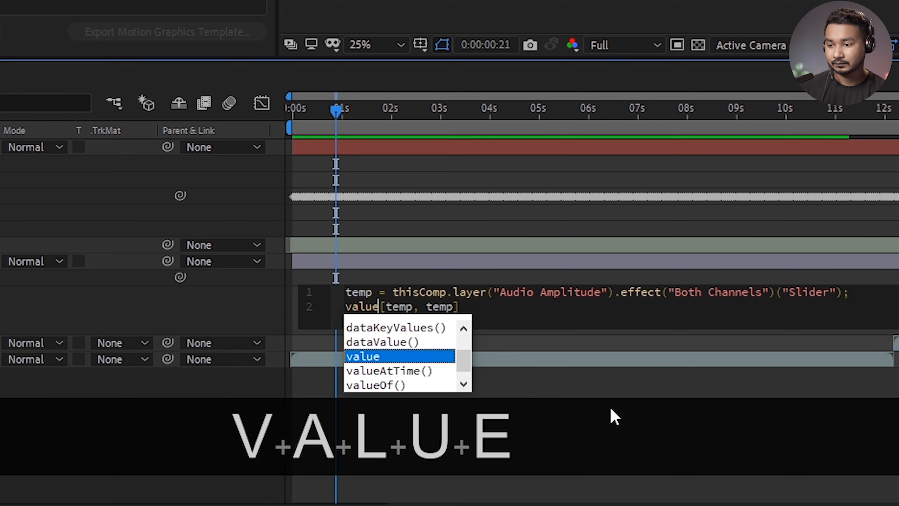
text(+)
click(477, 307)
click(411, 221)
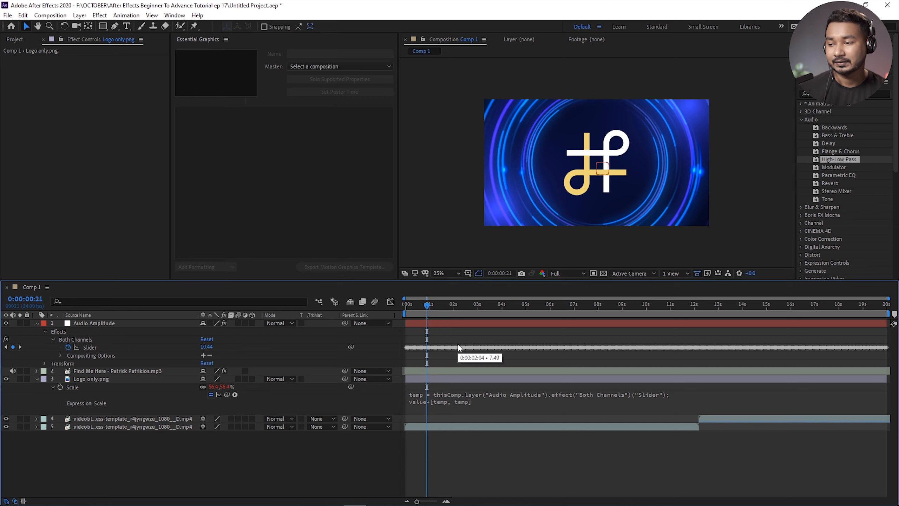
Step: Preview the logo's movement with the edited Scale expression from 0:00:00:00
drag(428, 305, 371, 313)
key(space)
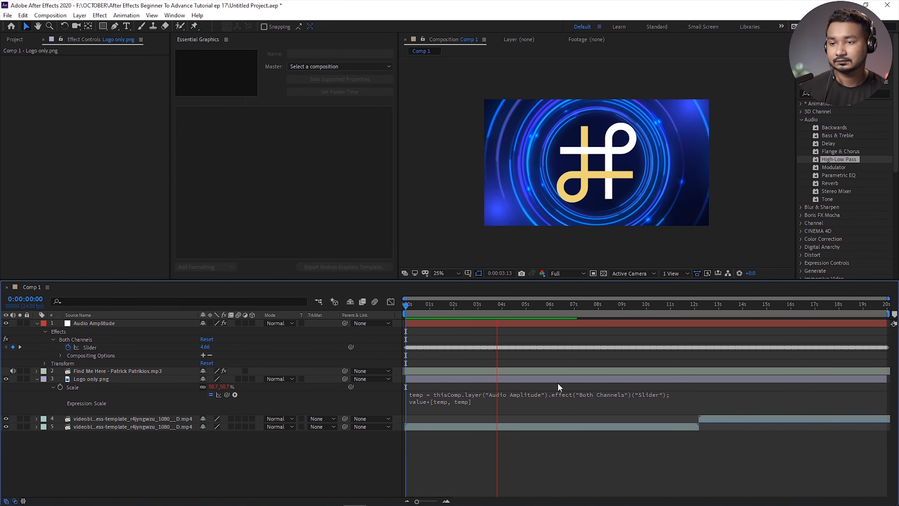
key(space)
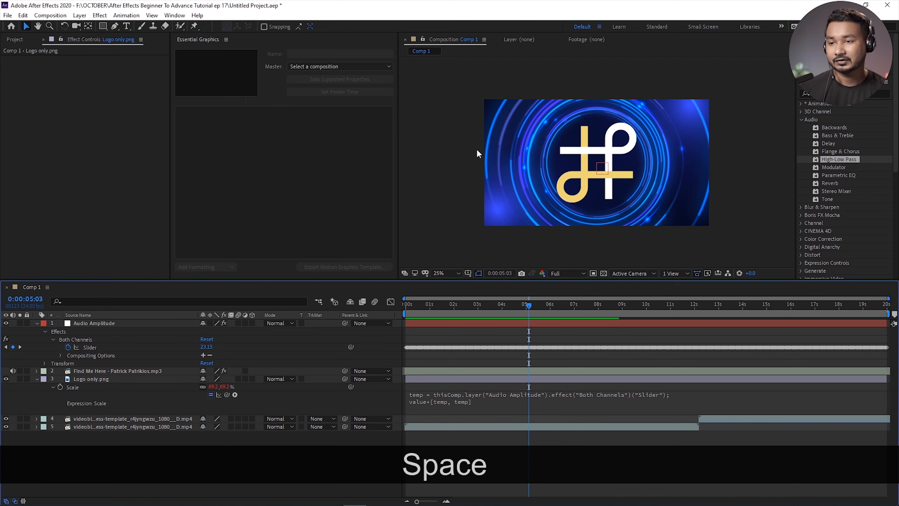
Step: Apply the Transform effect to the Logo only.png layer and set the effect's Scale to 72
click(832, 93)
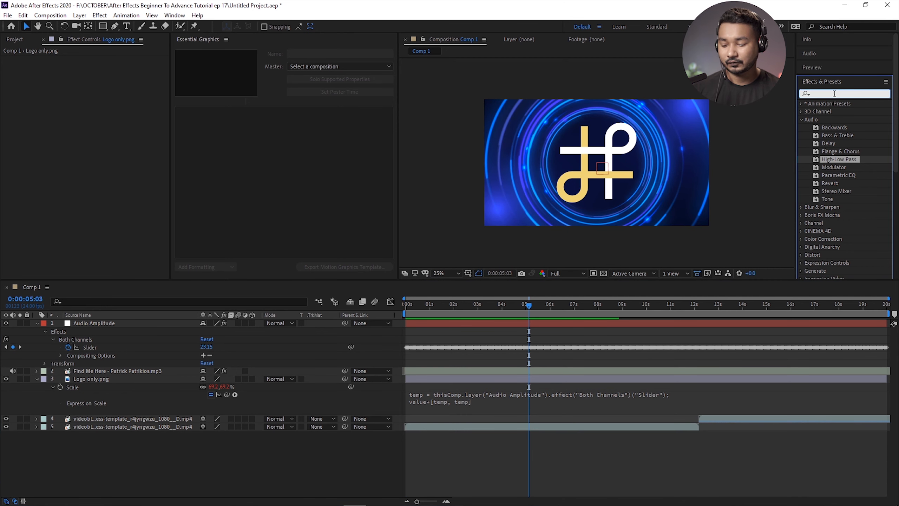
text(transfo)
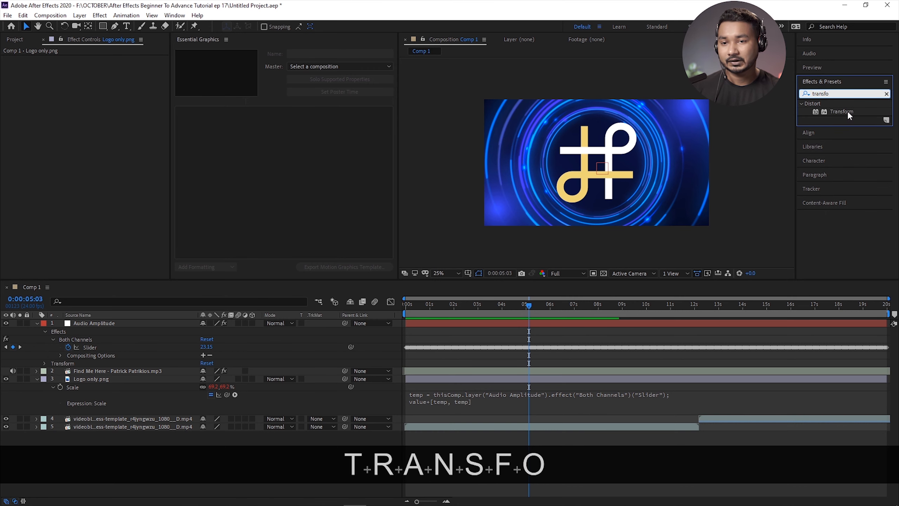
drag(842, 112, 91, 380)
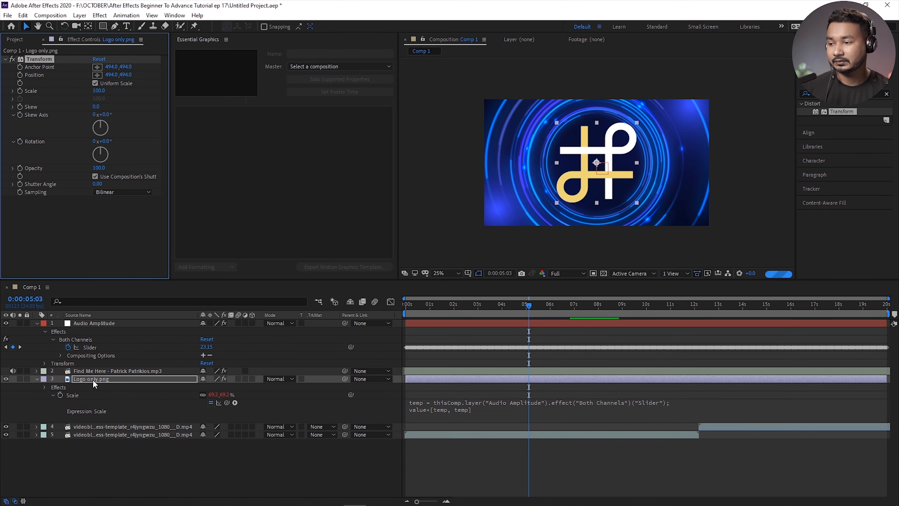
drag(95, 92, 87, 92)
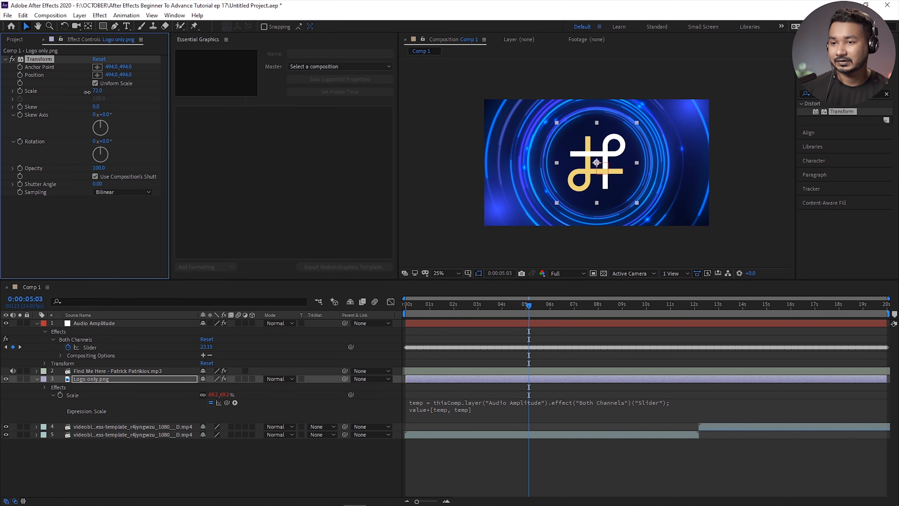
Step: Return to 0:00:00:00 and preview the reduced logo moving with the music
drag(458, 307, 400, 314)
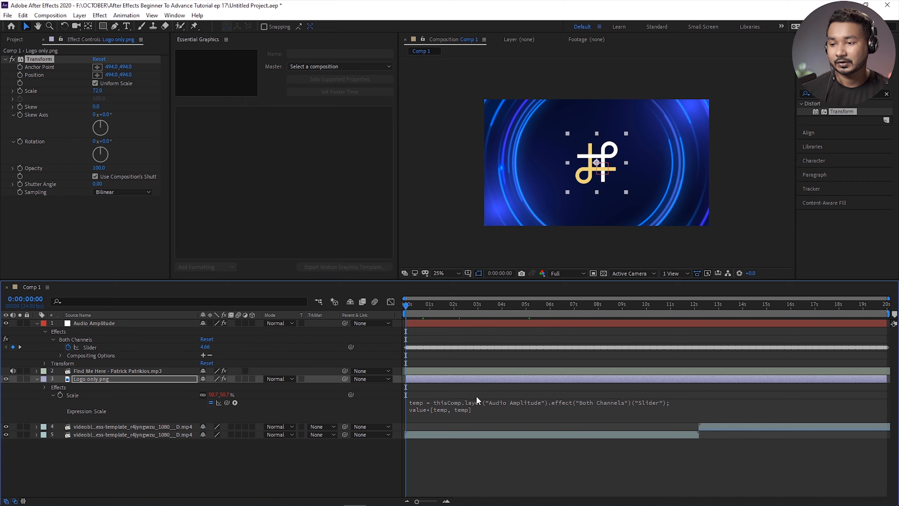
key(space)
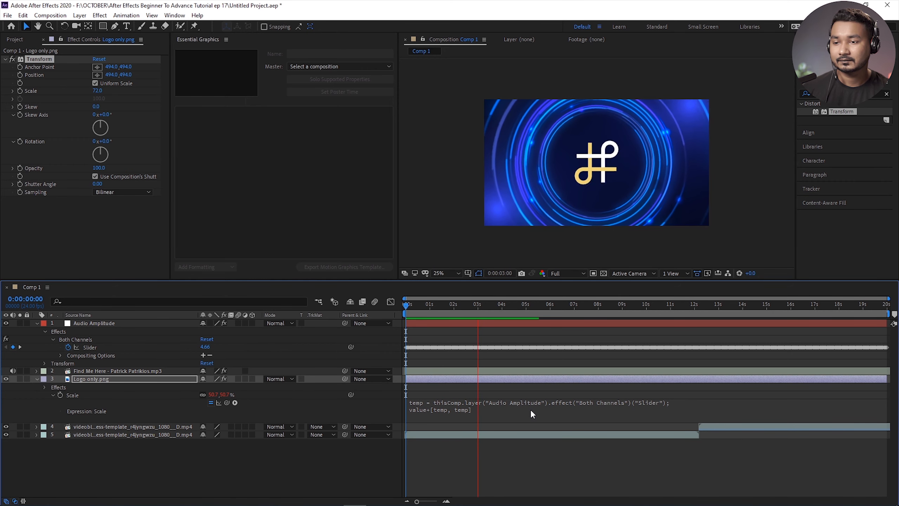
key(space)
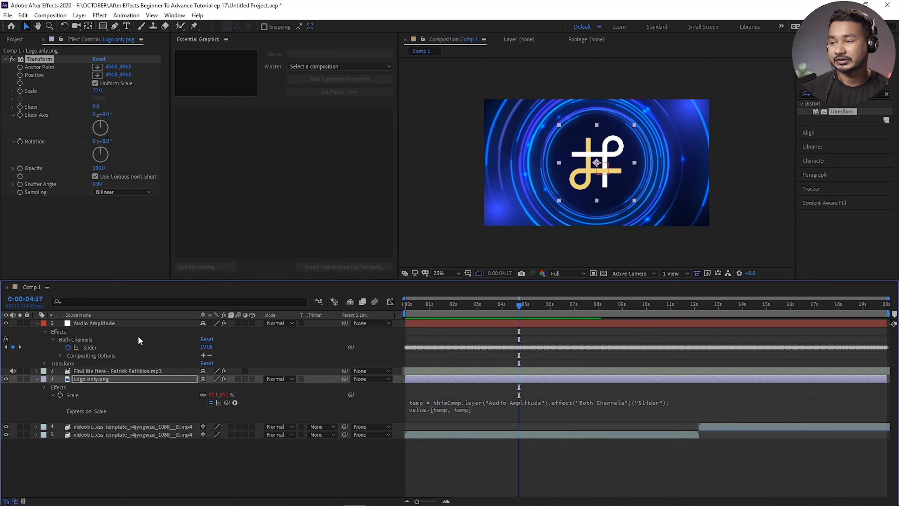
Step: Add the expression smooth(.1,5) to the Both Channels slider of the Audio Amplitude layer
key(alt)
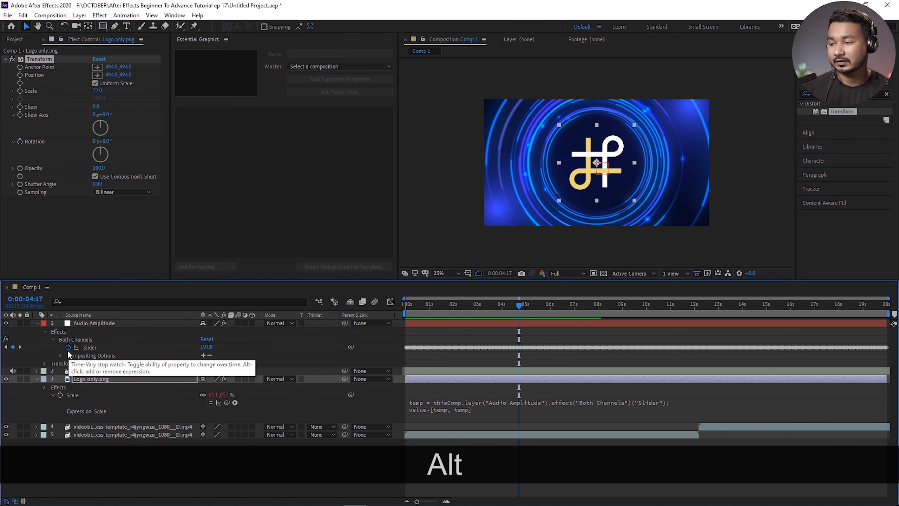
alt+click(68, 347)
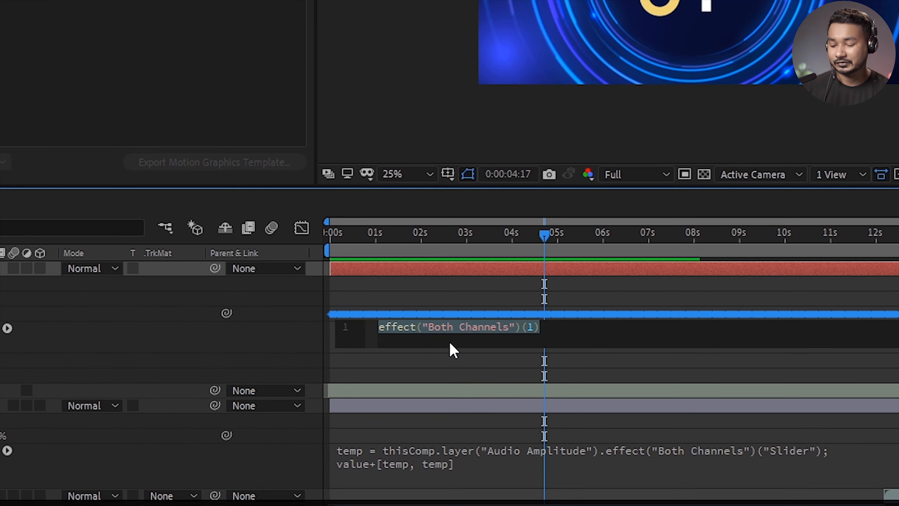
text(smoo)
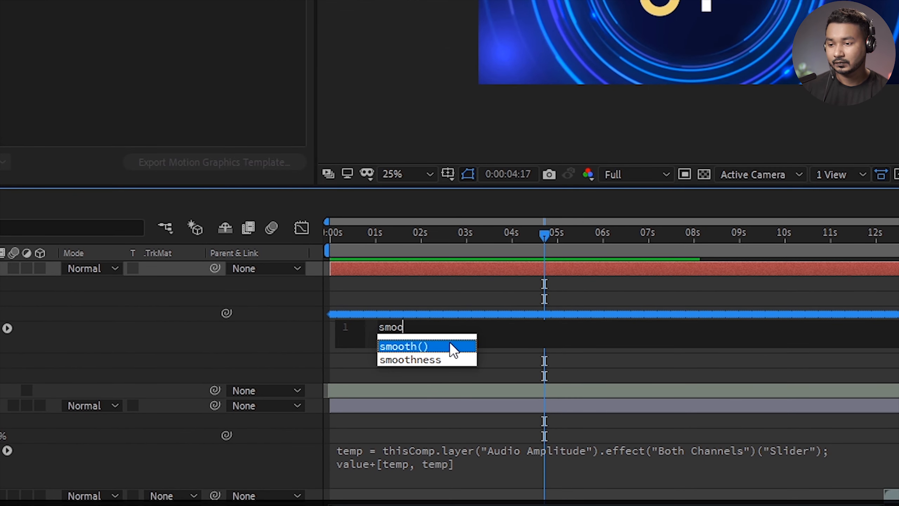
key(Return)
text(.1,)
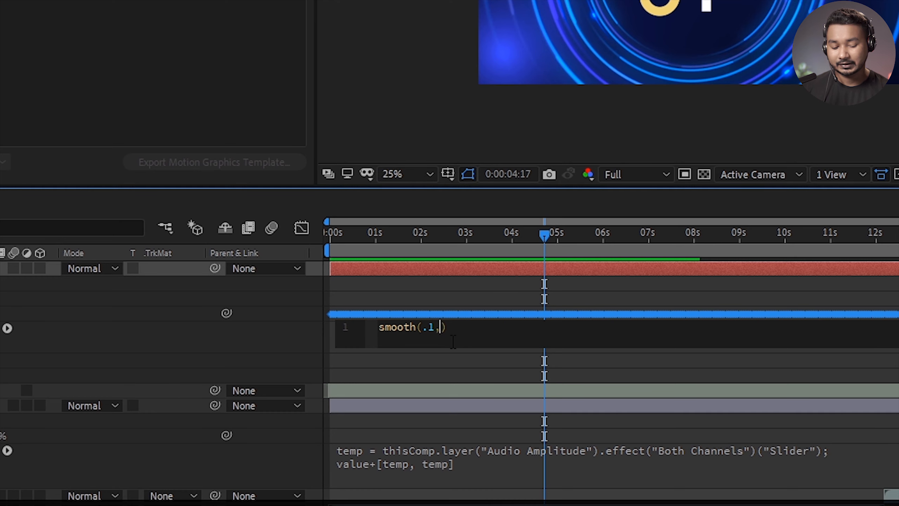
text(5)
click(512, 328)
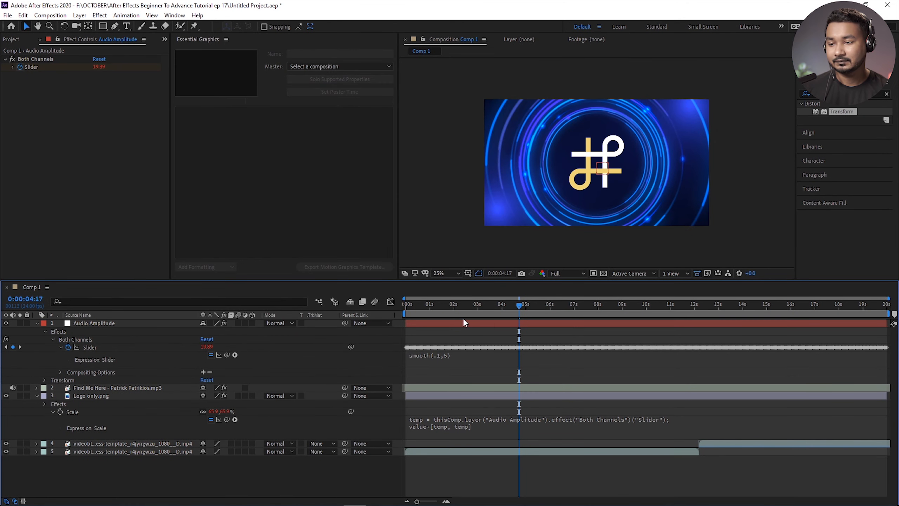
Step: Preview the smoothed logo animation from near the start of the composition
key(space)
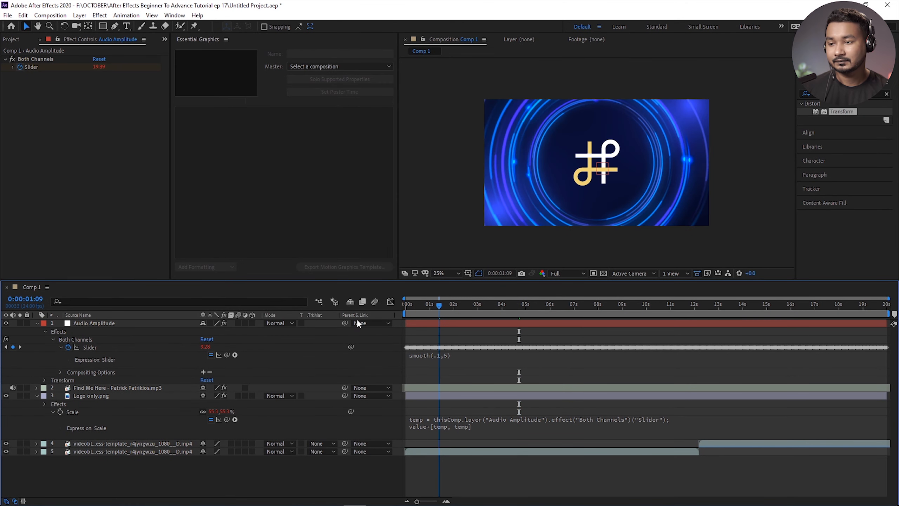
key(space)
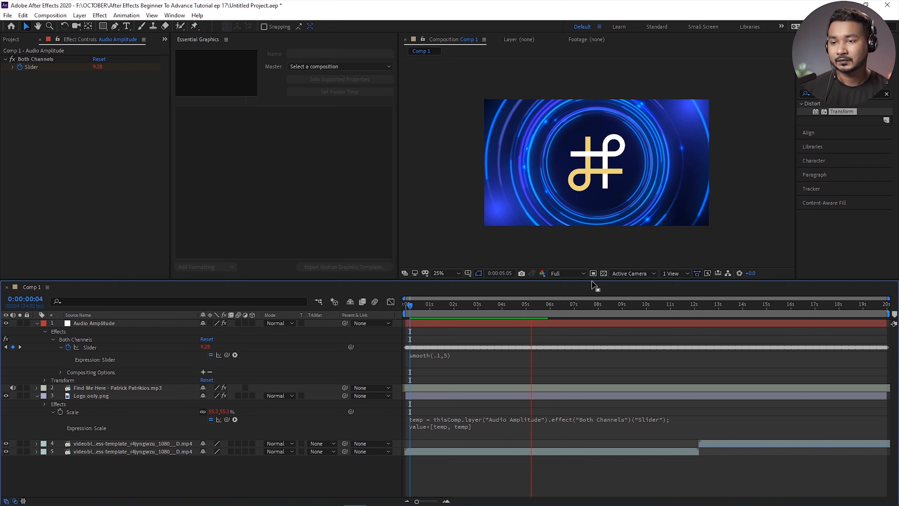
key(space)
Step: Change the Both Channels slider's expression to smooth(.1,3)
click(447, 354)
click(446, 355)
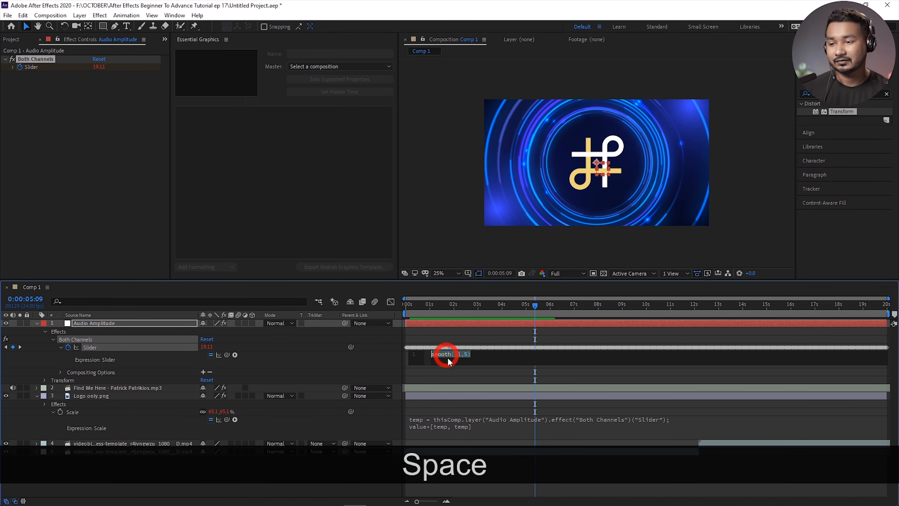
click(462, 354)
key(Delete)
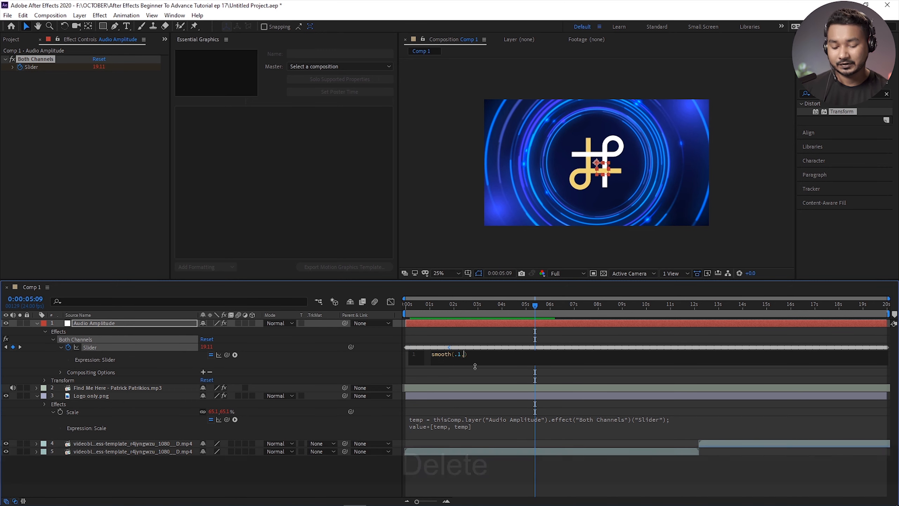
text(3)
click(493, 438)
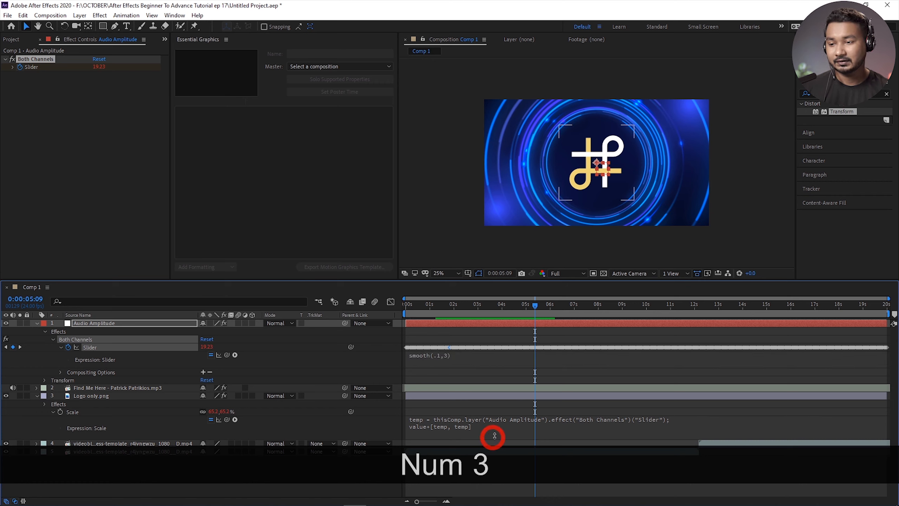
Step: Move the playhead back near the start and preview the logo animation with the changed smoothing
click(408, 304)
key(space)
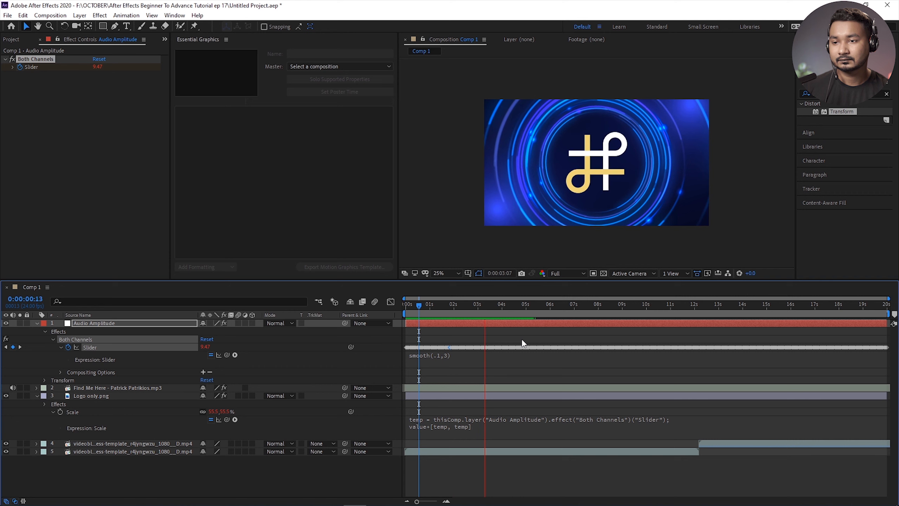
key(space)
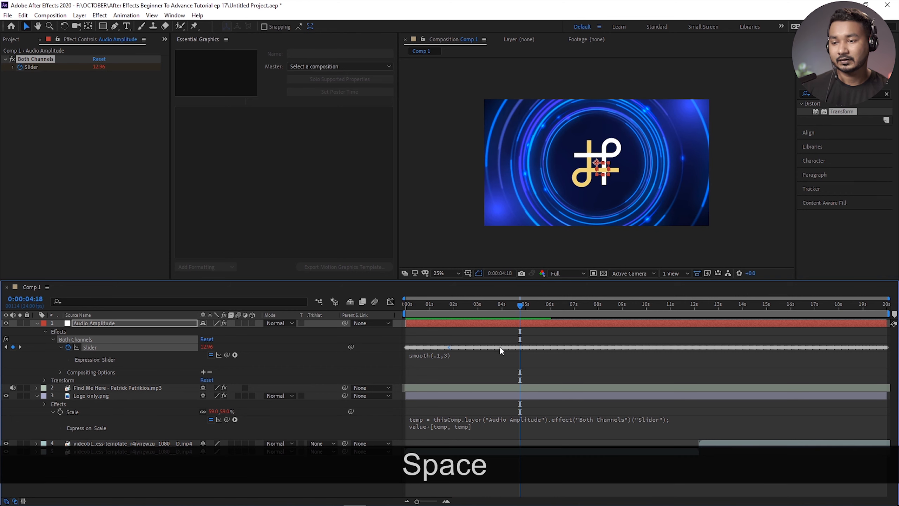
Step: Change the Both Channels slider's expression to smooth(.1,2) and preview the logo animation
click(445, 356)
click(463, 356)
key(Delete)
text(2)
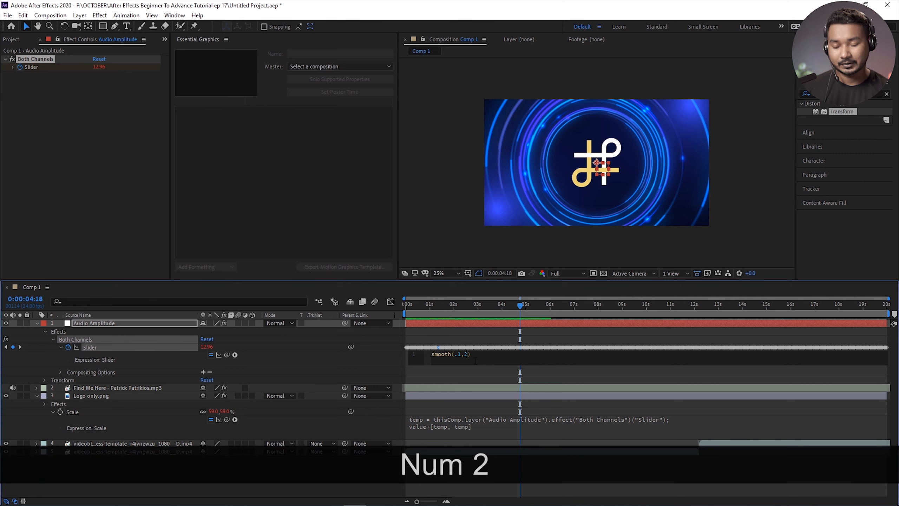
click(446, 324)
key(space)
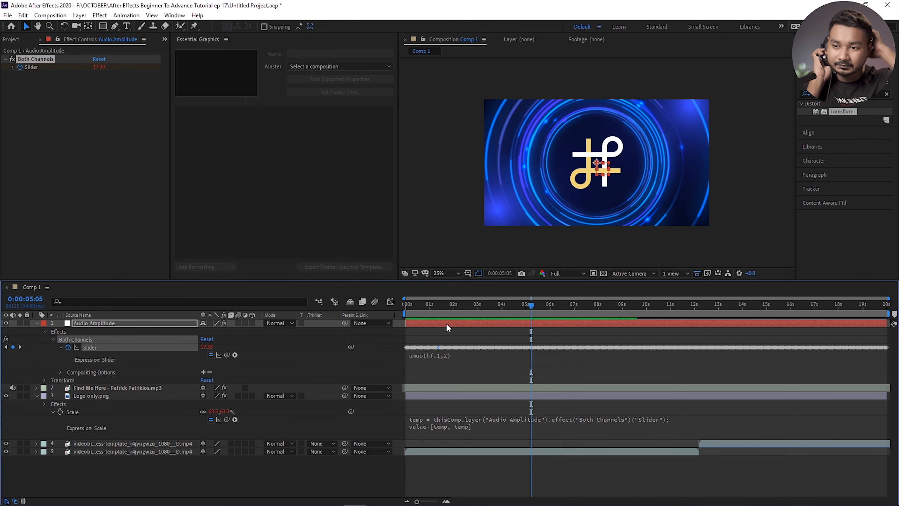